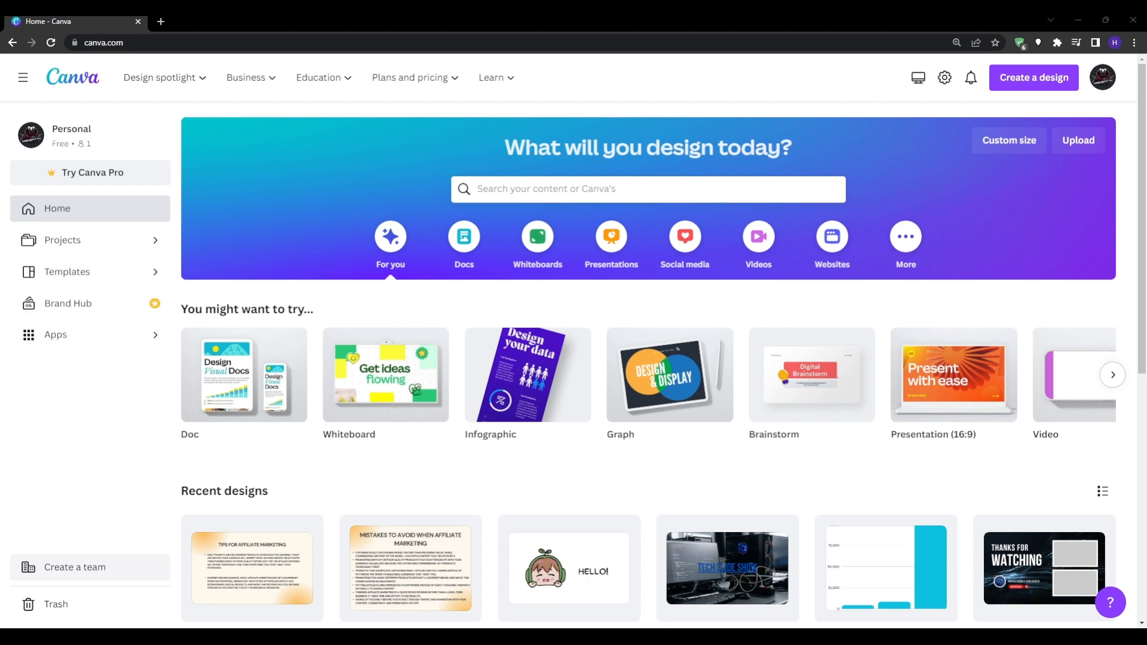
Step: Search the templates for "posters" and look through all of the suggested poster designs
{"action": "left_click", "coordinate": [533, 190]}
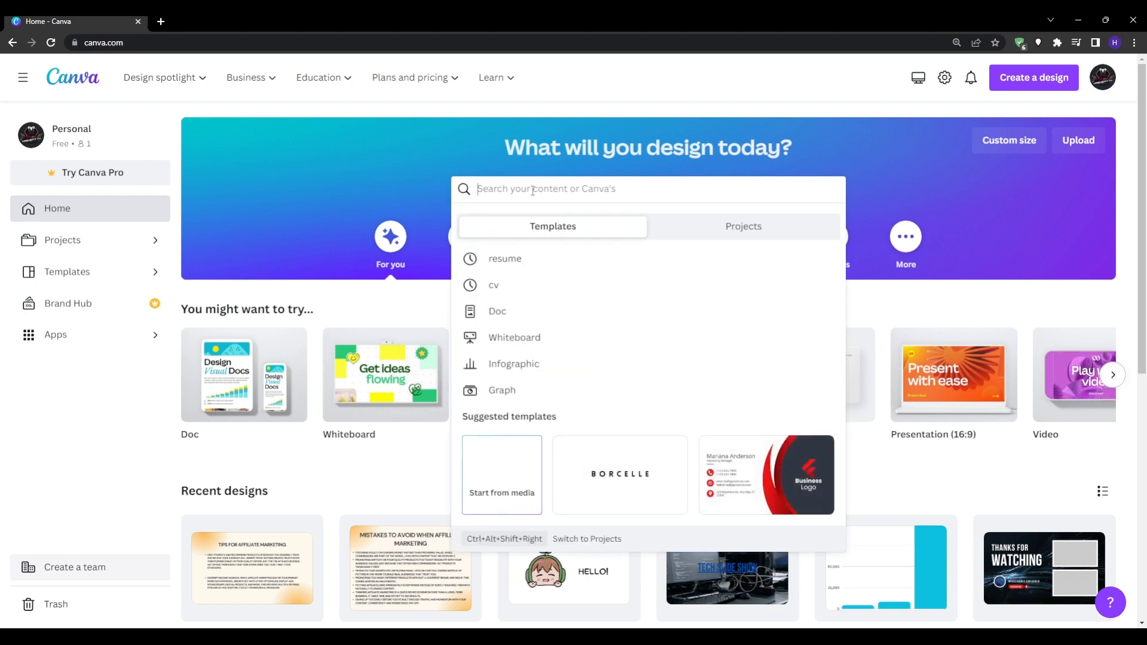
{"action": "type", "text": "posters"}
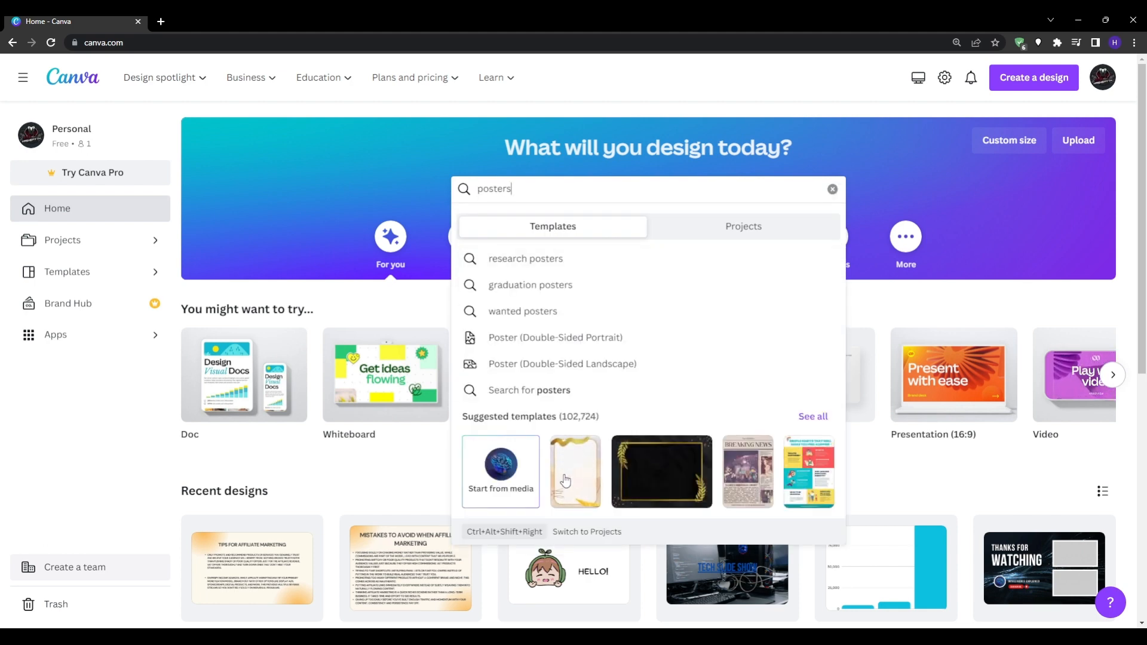
{"action": "left_click", "coordinate": [826, 417]}
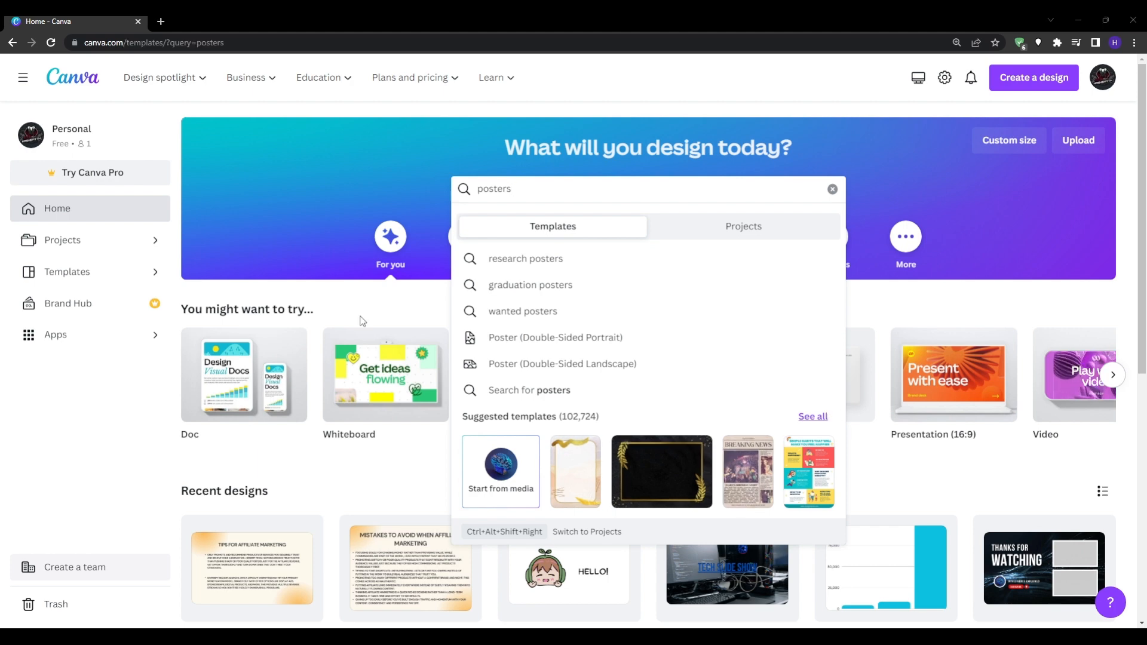
{"action": "scroll", "coordinate": [353, 328], "scroll_direction": "down", "scroll_amount": 6}
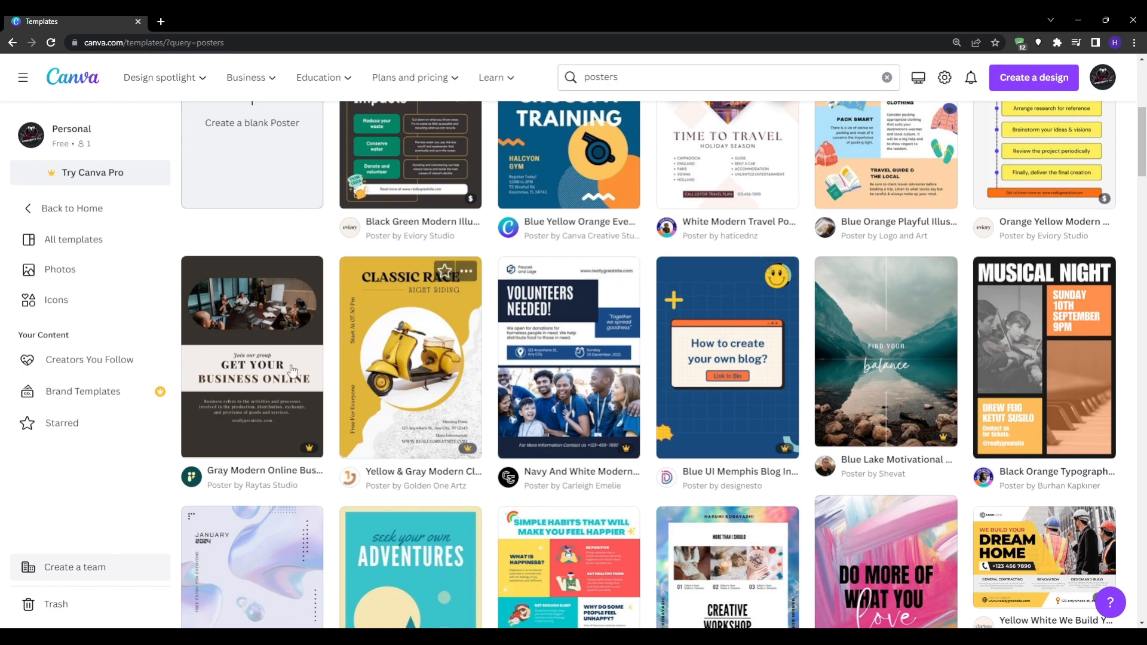
{"action": "scroll", "coordinate": [316, 454], "scroll_direction": "down", "scroll_amount": 3}
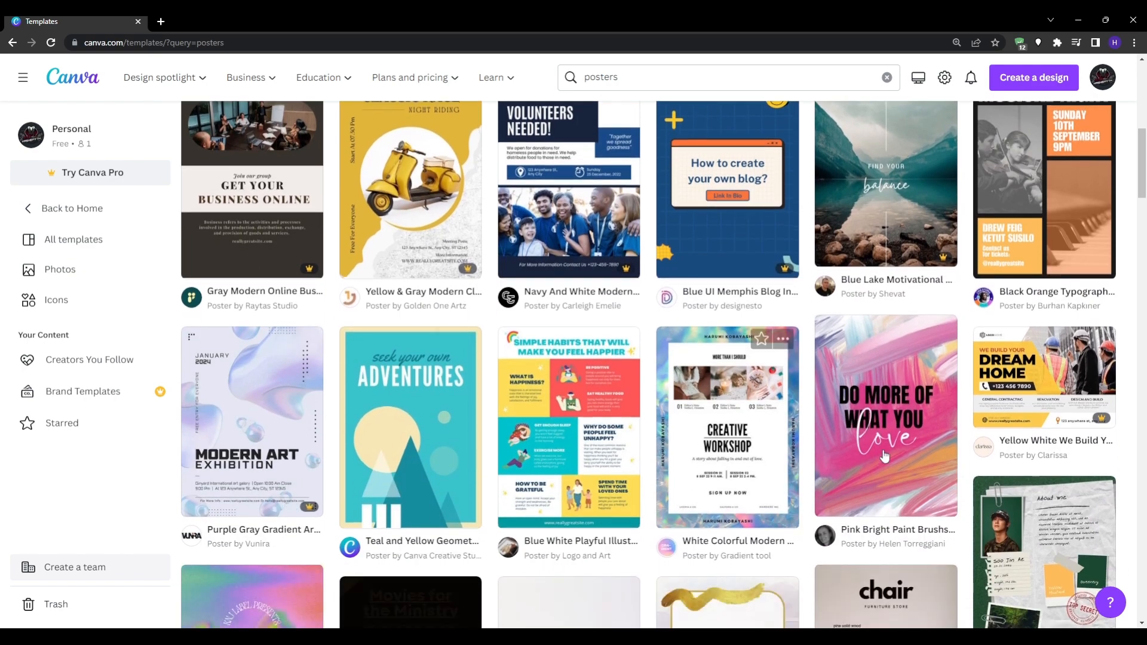
{"action": "scroll", "coordinate": [567, 275], "scroll_direction": "up", "scroll_amount": 6}
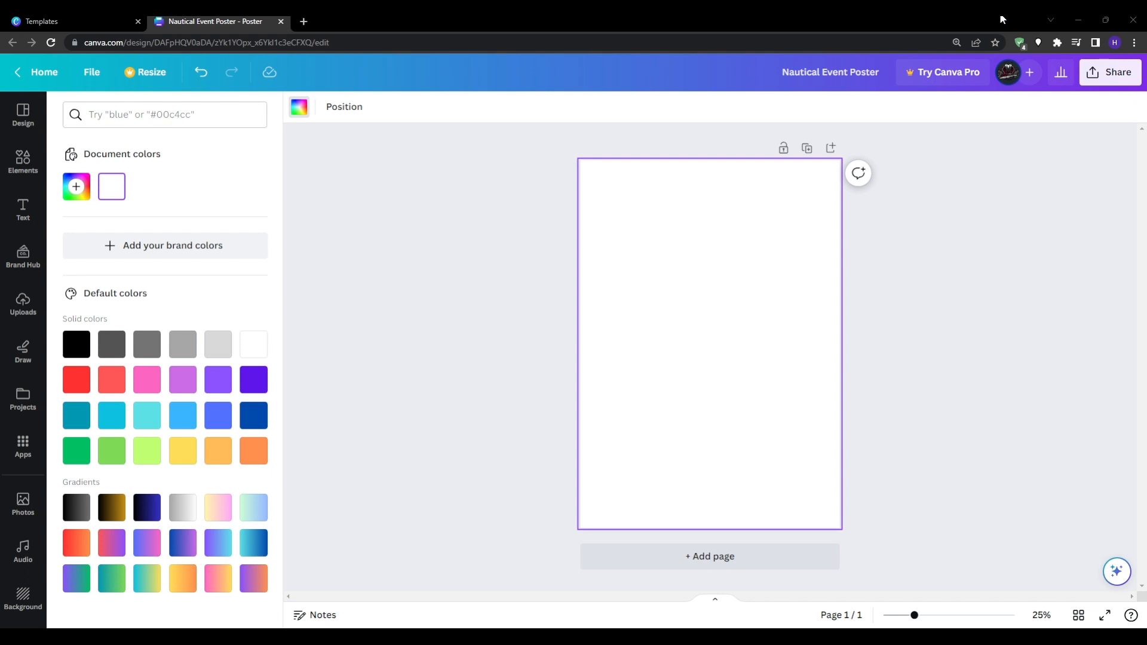
Step: Set the blank poster's background to solid dark blue and open the full Lines & Shapes collection
{"action": "left_click", "coordinate": [253, 415]}
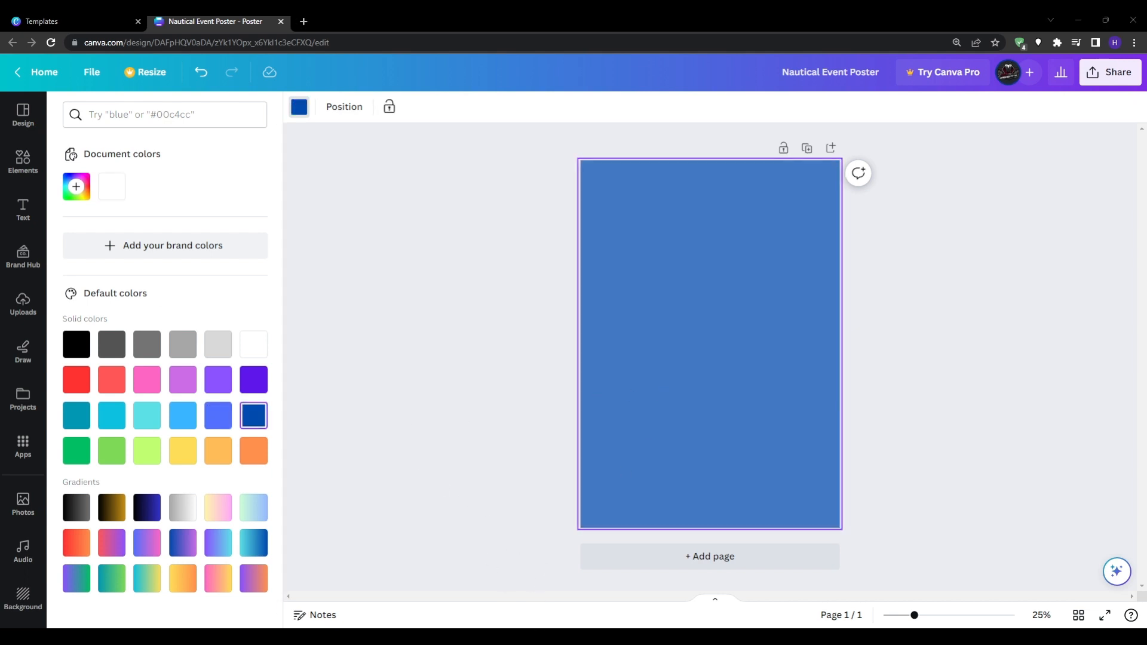
{"action": "left_click", "coordinate": [24, 162]}
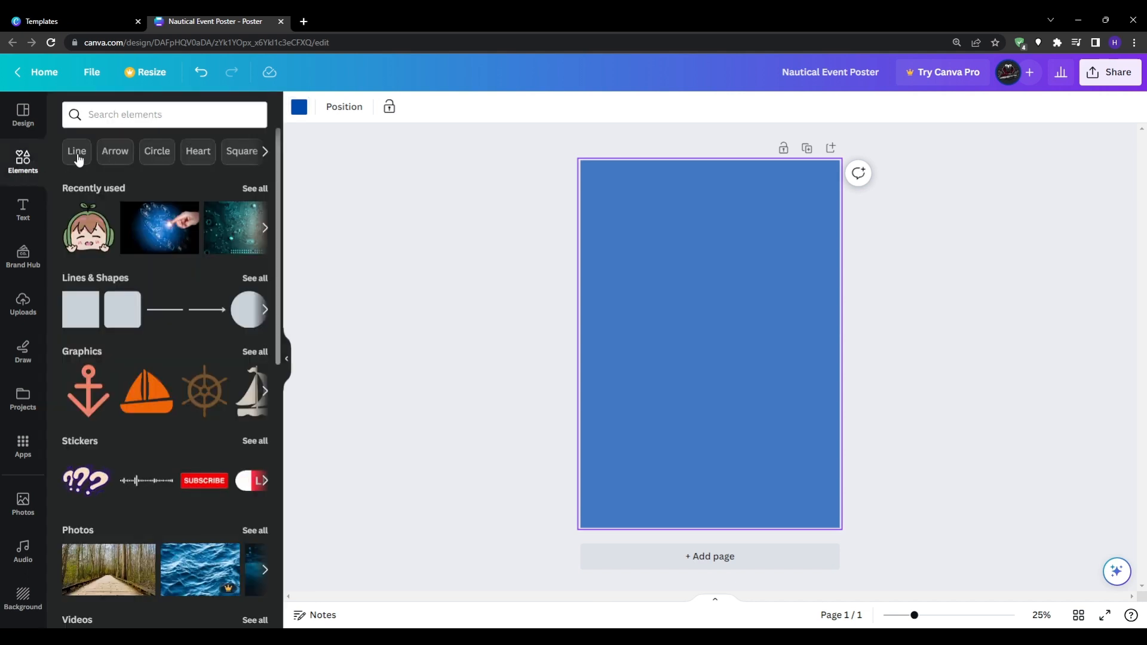
{"action": "left_click", "coordinate": [253, 278]}
{"action": "scroll", "coordinate": [127, 280], "scroll_direction": "down", "scroll_amount": 1}
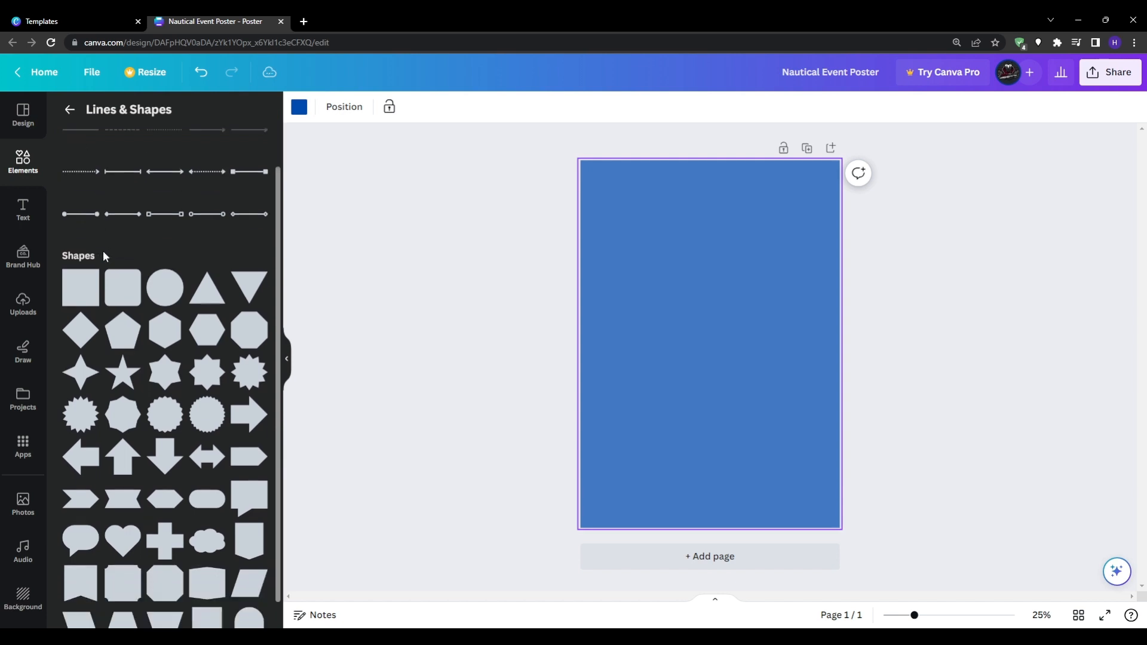
{"action": "mouse_move", "coordinate": [121, 283]}
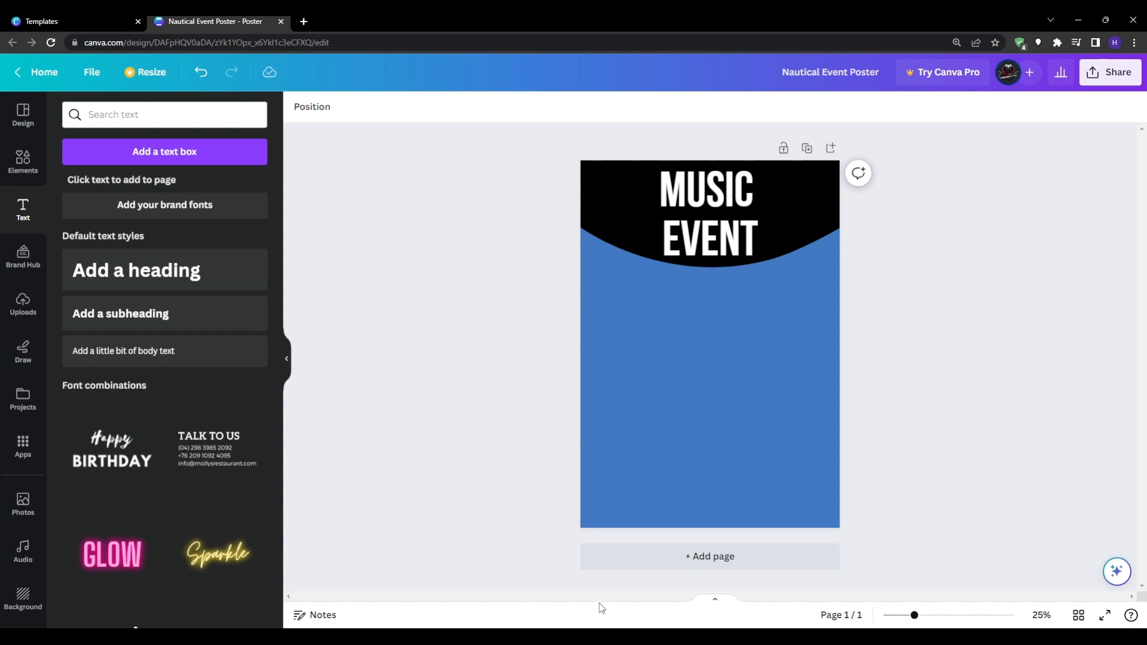
Step: Nudge the MUSIC EVENT title slightly up and to the right within the black header shape
{"action": "left_click", "coordinate": [549, 609]}
{"action": "left_click", "coordinate": [709, 231]}
{"action": "mouse_move", "coordinate": [712, 235]}
{"action": "left_mouse_down"}
{"action": "mouse_move", "coordinate": [715, 253]}
{"action": "mouse_move", "coordinate": [717, 205]}
{"action": "mouse_move", "coordinate": [722, 226]}
{"action": "left_mouse_up"}
{"action": "mouse_move", "coordinate": [796, 215]}
{"action": "left_mouse_down"}
{"action": "mouse_move", "coordinate": [794, 204]}
{"action": "mouse_move", "coordinate": [795, 214]}
{"action": "left_mouse_up"}
{"action": "left_click", "coordinate": [951, 245]}
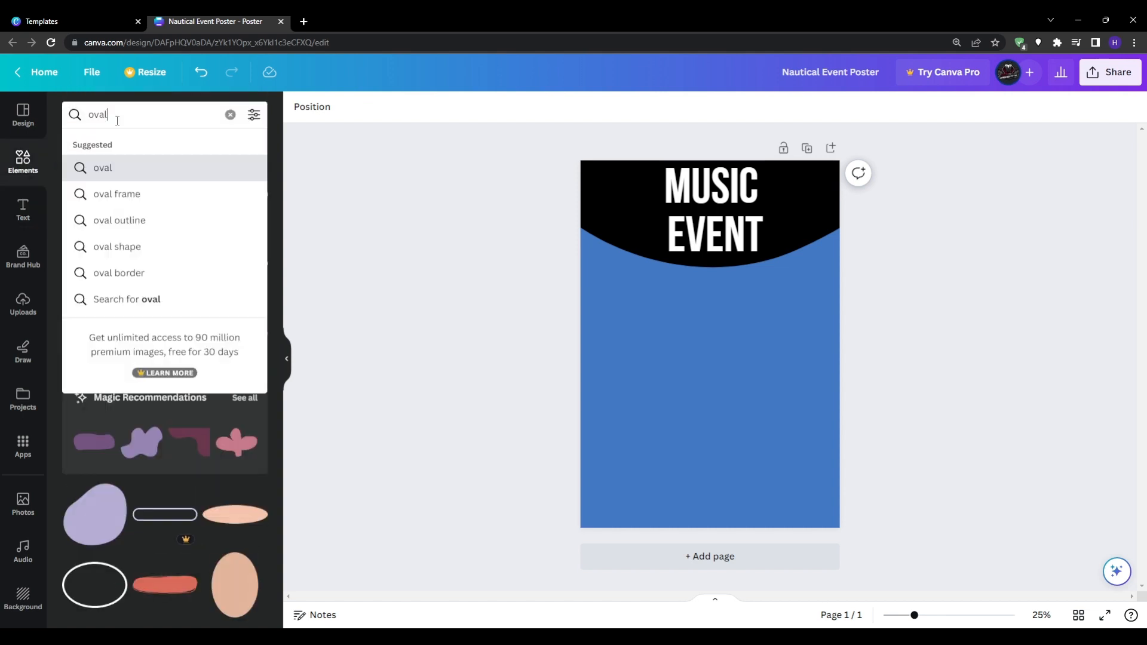
Step: Search the graphics elements for "speaker" and add the solid megaphone graphic to the poster
{"action": "key", "text": "Return"}
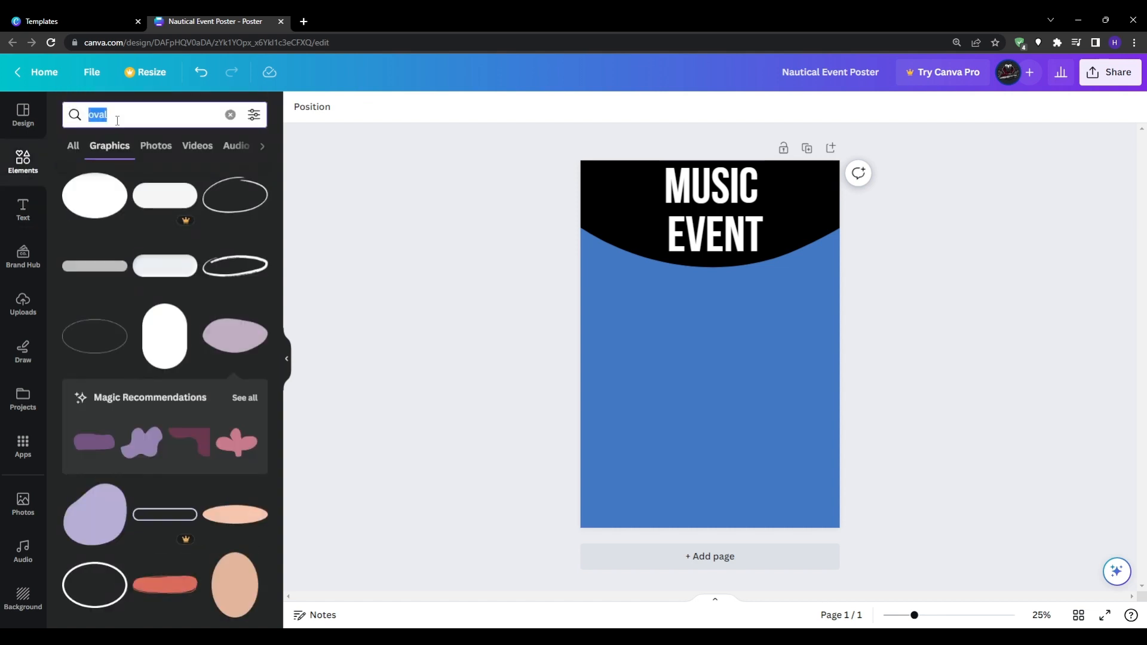
{"action": "type", "text": "speaker"}
{"action": "key", "text": "Return"}
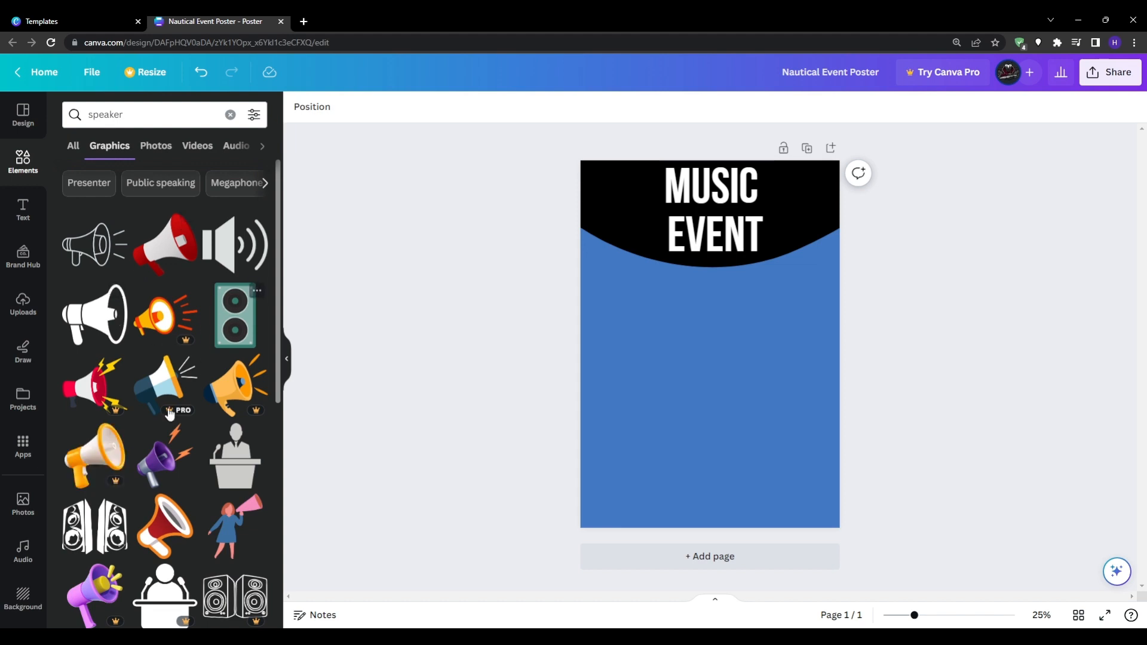
{"action": "scroll", "coordinate": [173, 382], "scroll_direction": "down", "scroll_amount": 3}
{"action": "scroll", "coordinate": [233, 382], "scroll_direction": "up", "scroll_amount": 3}
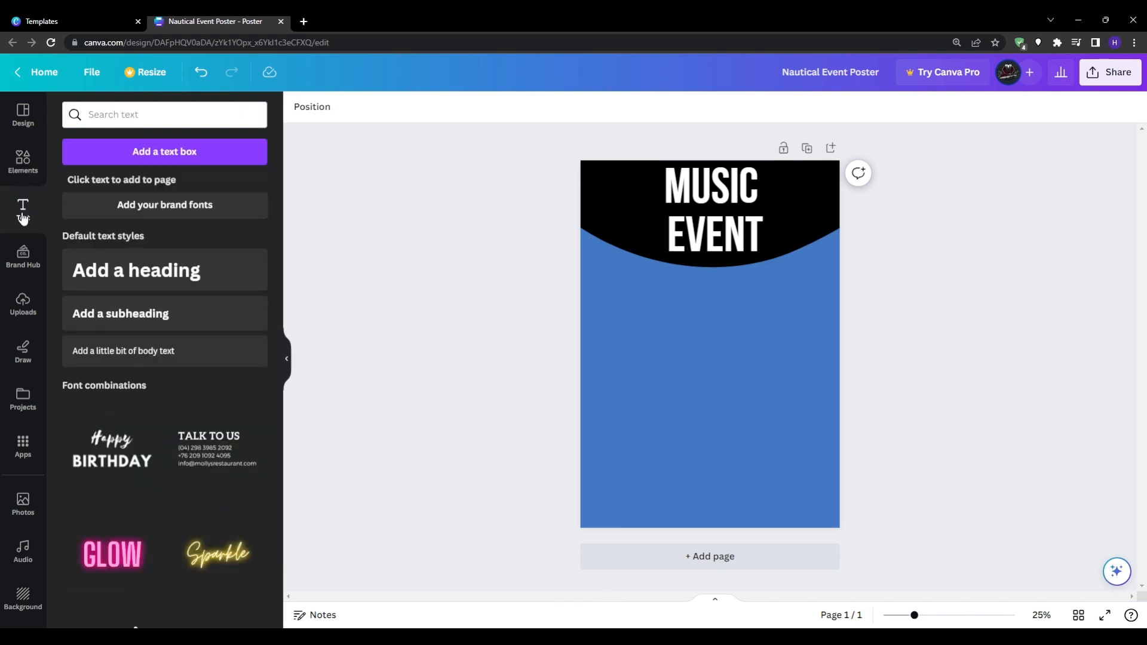
{"action": "left_click", "coordinate": [22, 160]}
{"action": "left_click", "coordinate": [117, 116]}
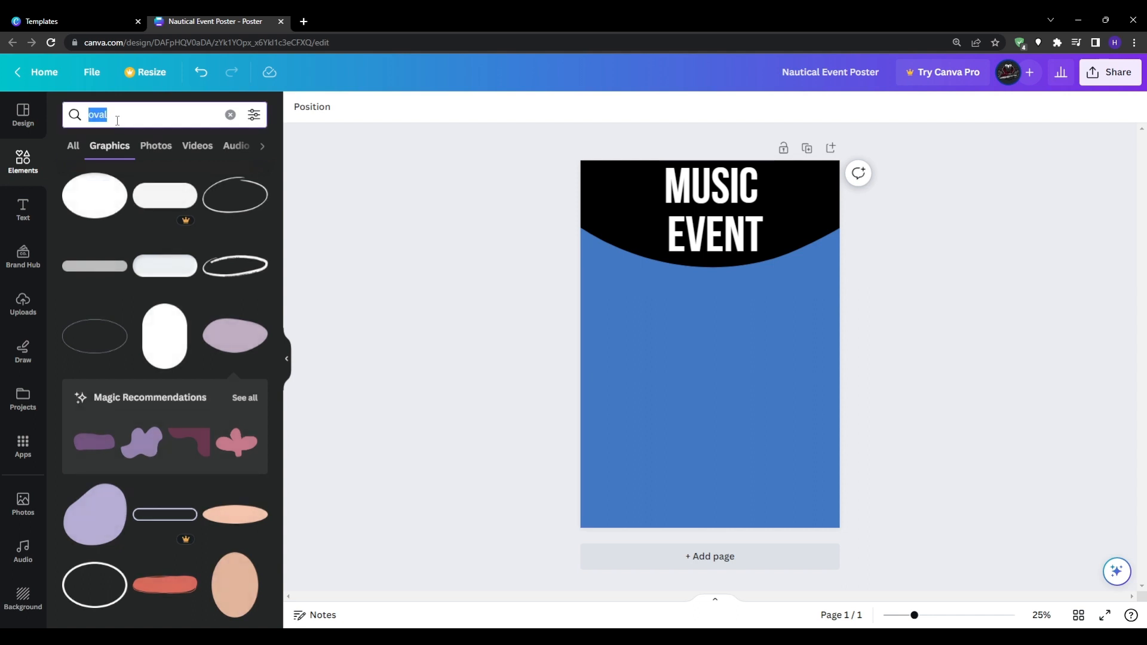
{"action": "type", "text": "speaker"}
{"action": "key", "text": "Return"}
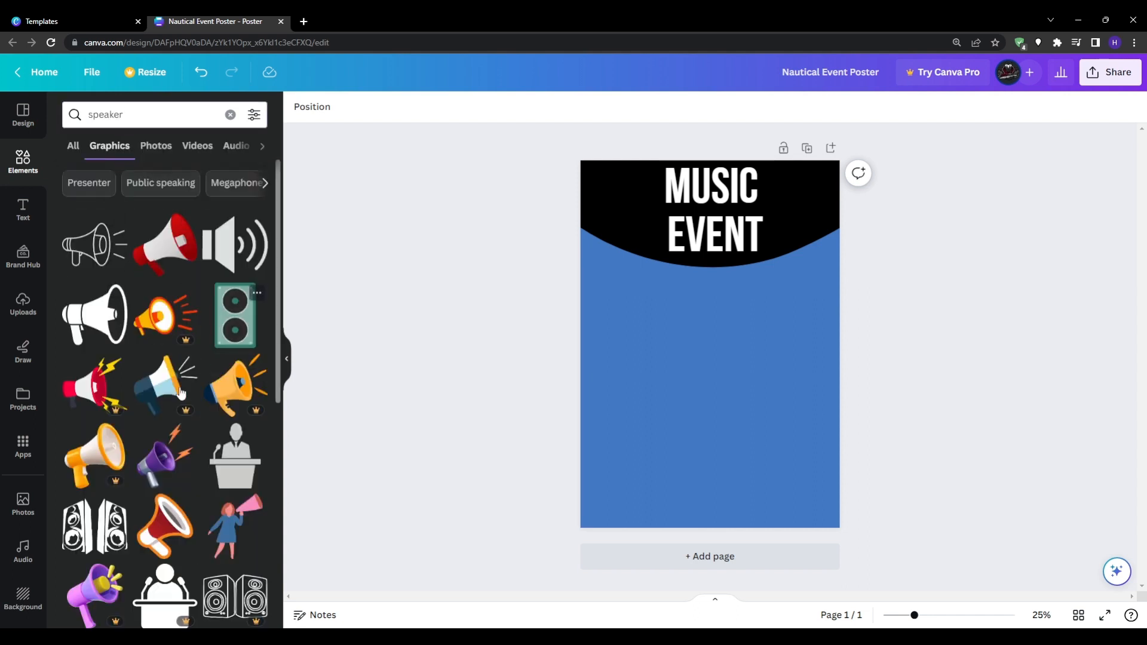
{"action": "scroll", "coordinate": [214, 397], "scroll_direction": "down", "scroll_amount": 3}
{"action": "scroll", "coordinate": [214, 397], "scroll_direction": "up", "scroll_amount": 3}
{"action": "left_click", "coordinate": [100, 334]}
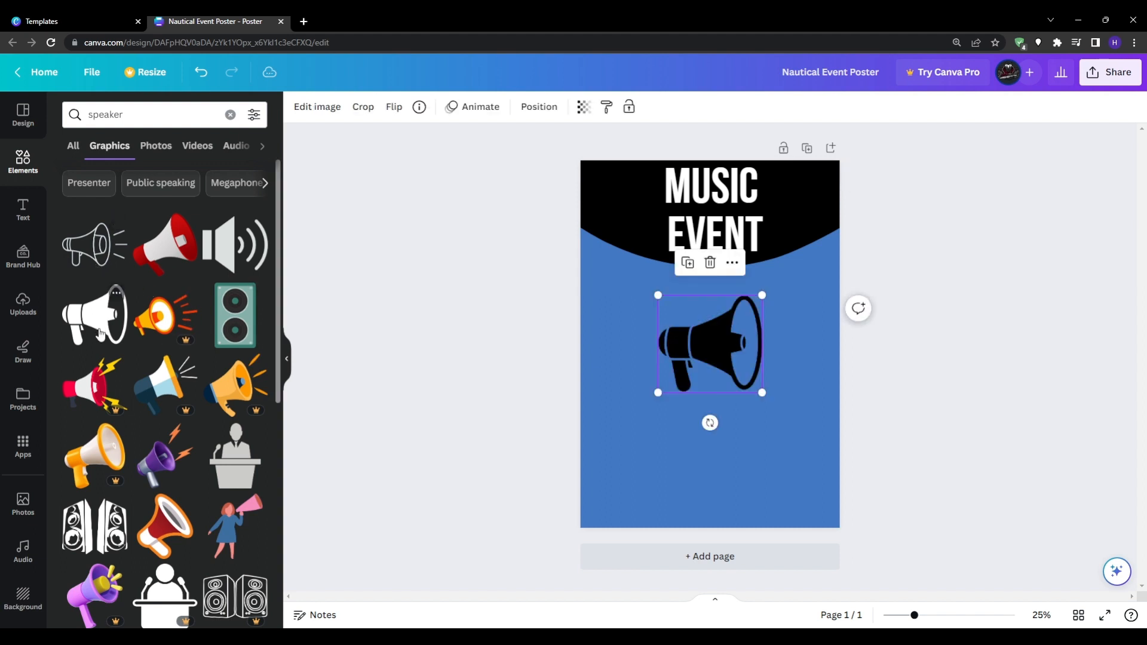
Step: Move the megaphone to the lower part of the poster, tilt it slightly and duplicate it
{"action": "left_click_drag", "start_coordinate": [720, 365], "coordinate": [666, 455]}
{"action": "key", "text": "ctrl+d"}
{"action": "right_click", "coordinate": [665, 455]}
{"action": "left_click", "coordinate": [460, 425]}
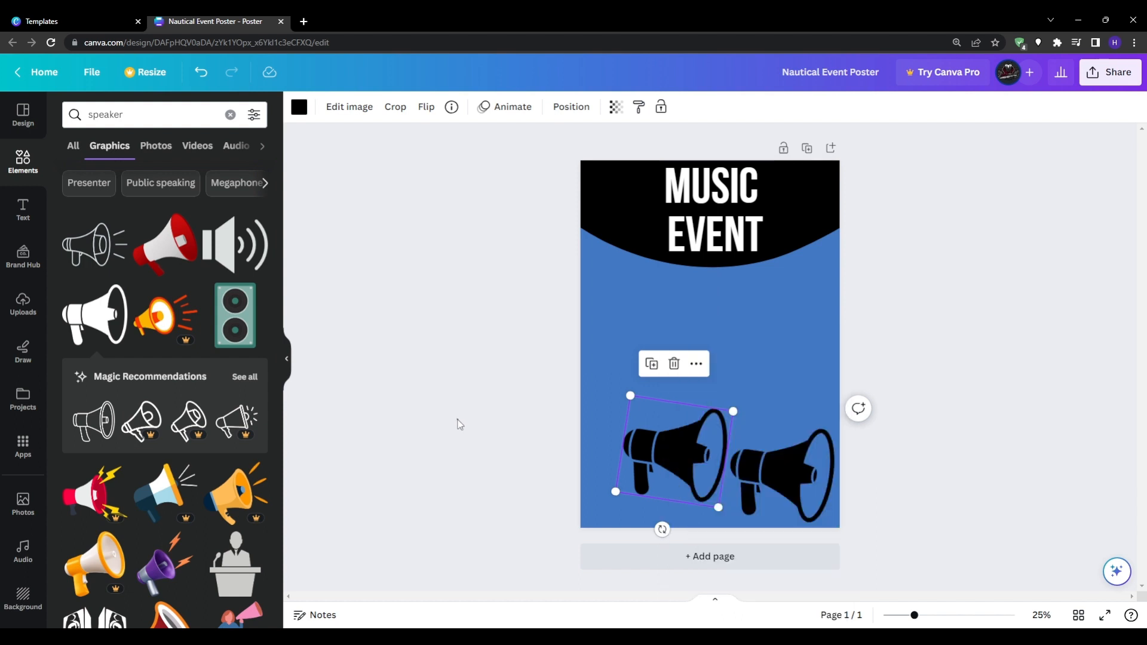
Step: Flip the left megaphone horizontally, tilt it the opposite way and move it into the poster's lower-left corner
{"action": "left_click", "coordinate": [426, 107]}
{"action": "left_click", "coordinate": [485, 144]}
{"action": "left_click_drag", "start_coordinate": [664, 529], "coordinate": [700, 533]}
{"action": "left_click_drag", "start_coordinate": [677, 467], "coordinate": [644, 487]}
Step: Fit the other megaphone into the poster's lower-right corner and shift the left one out to the left edge
{"action": "left_click", "coordinate": [758, 478]}
{"action": "left_click_drag", "start_coordinate": [768, 547], "coordinate": [765, 548]}
{"action": "left_click", "coordinate": [913, 487]}
{"action": "left_click_drag", "start_coordinate": [780, 477], "coordinate": [787, 478]}
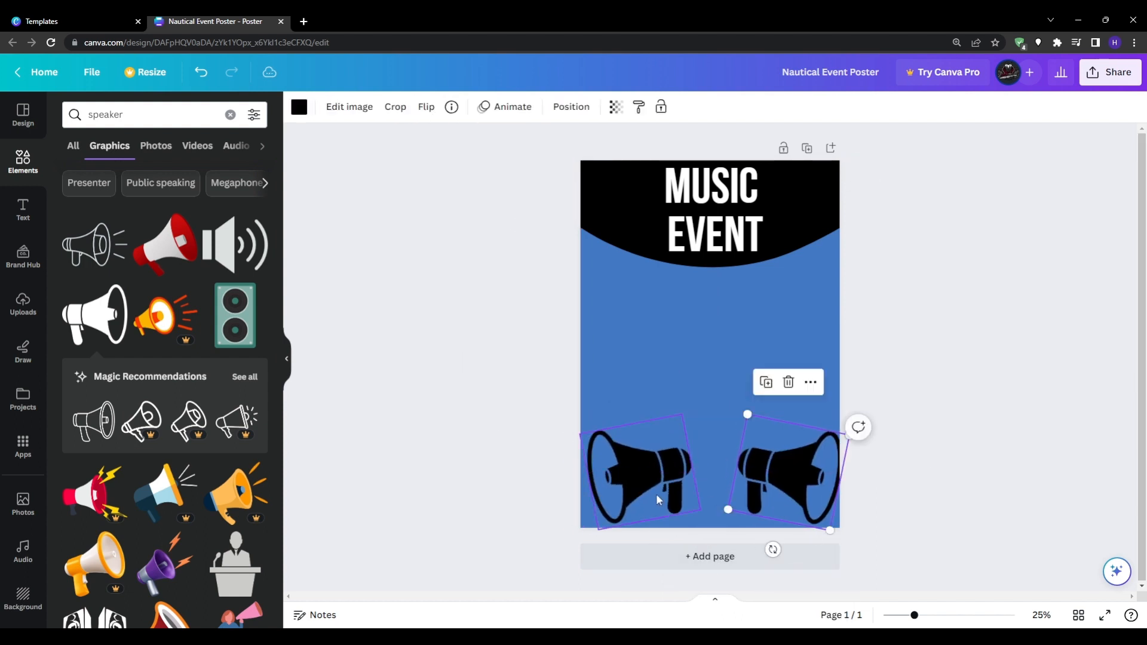
{"action": "left_click_drag", "start_coordinate": [656, 492], "coordinate": [650, 492]}
{"action": "left_click", "coordinate": [507, 453]}
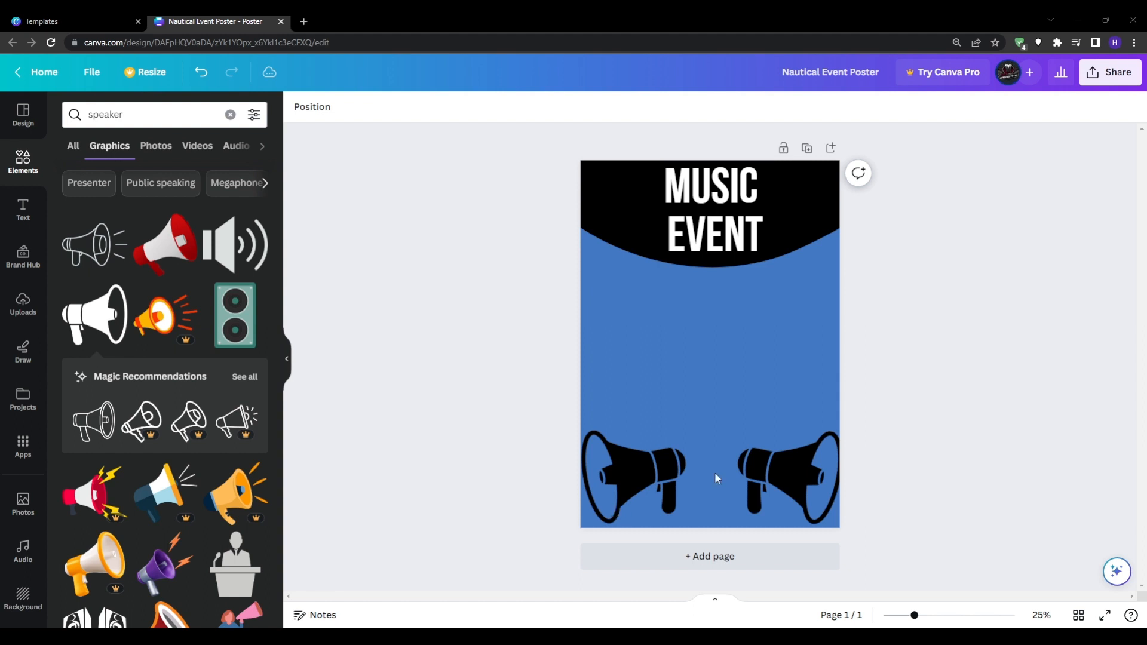
Step: Add the heading "JOIN US AT" and place it just below the black header shape
{"action": "left_click", "coordinate": [23, 209]}
{"action": "left_click", "coordinate": [142, 278]}
{"action": "type", "text": "JOIN US AT"}
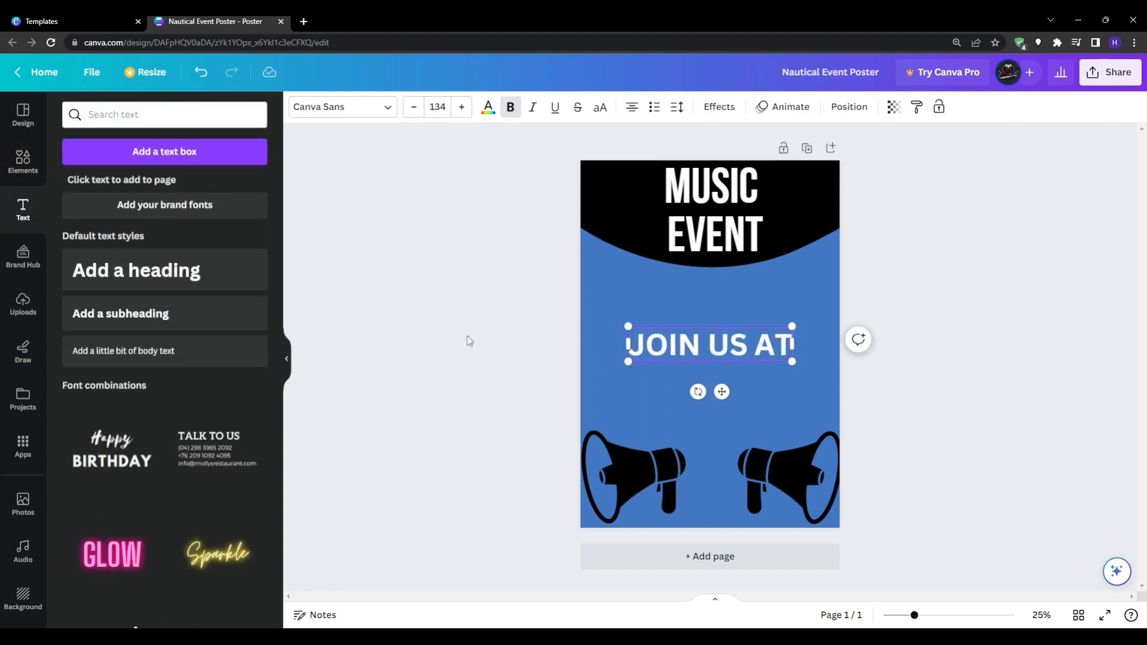
{"action": "left_click", "coordinate": [467, 336]}
{"action": "left_click_drag", "start_coordinate": [746, 343], "coordinate": [750, 295]}
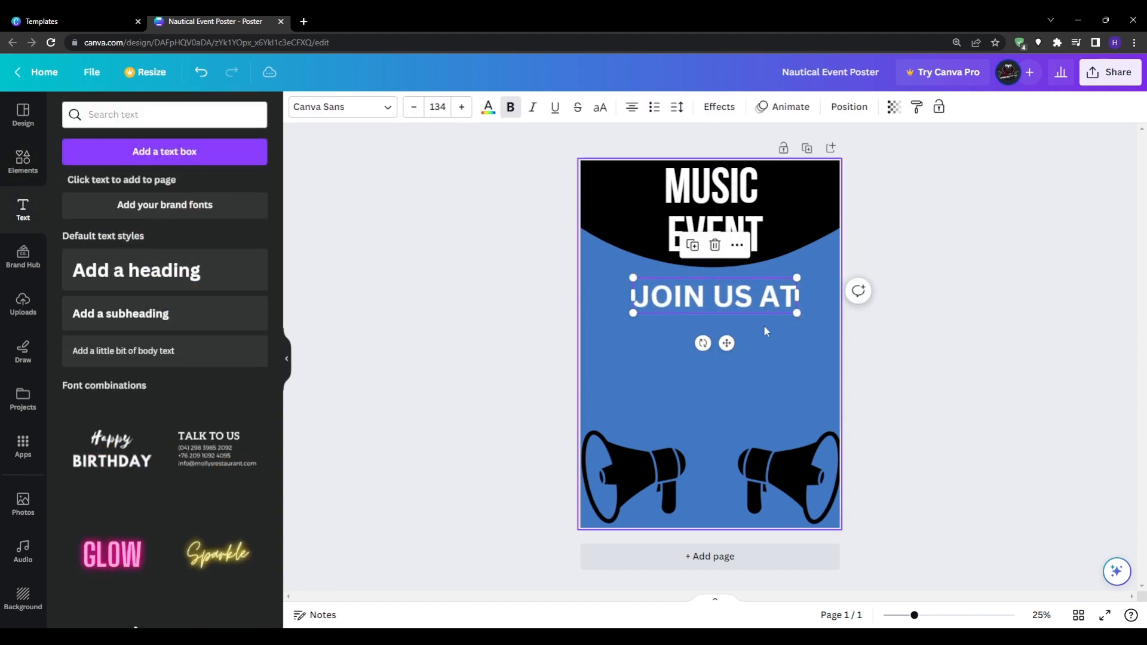
Step: Add the subheading "REGISTER TODAY!" below the JOIN US AT heading
{"action": "left_click", "coordinate": [200, 325]}
{"action": "left_click_drag", "start_coordinate": [738, 344], "coordinate": [737, 350]}
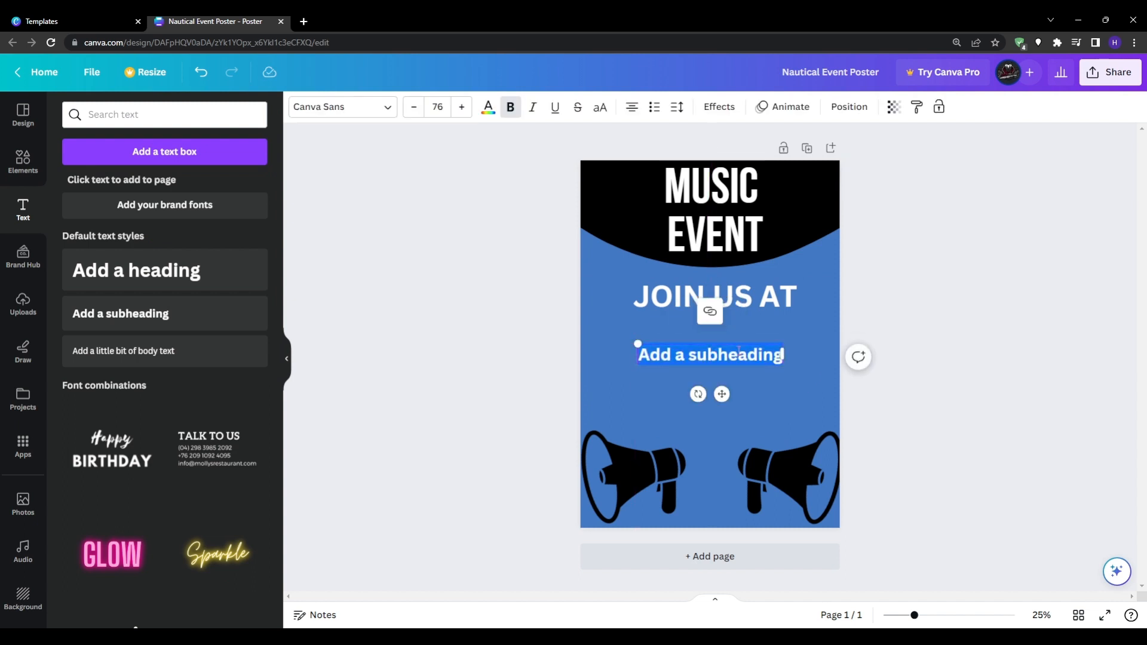
{"action": "type", "text": "REGISTER TODAY!"}
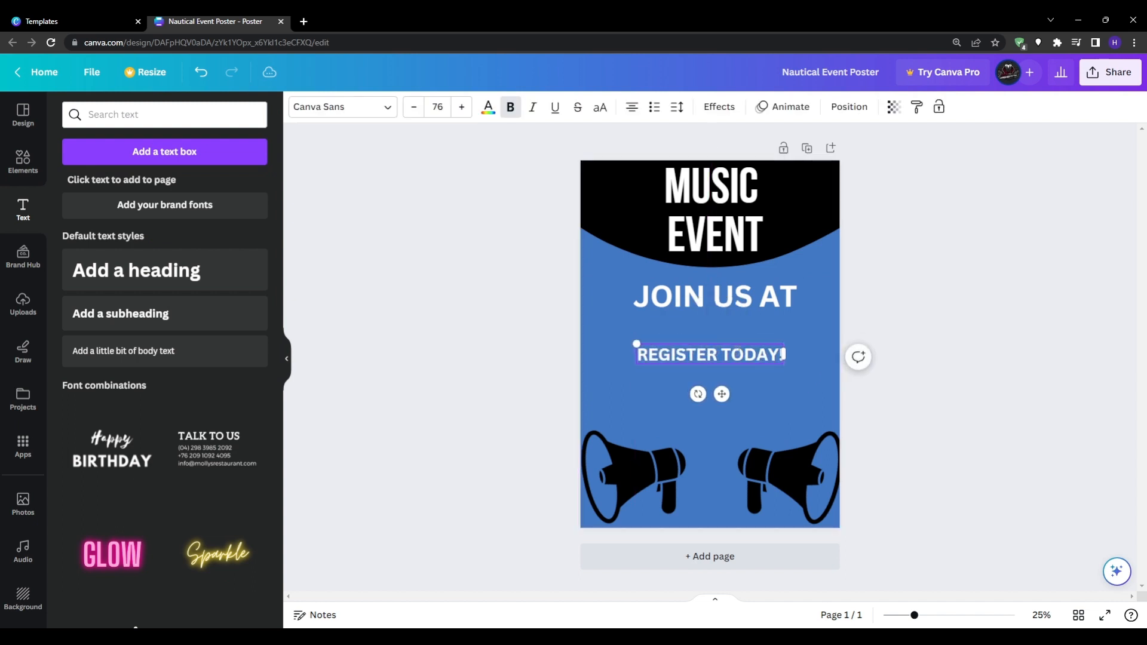
Step: Add a second subheading reading "website/QR code" directly below REGISTER TODAY!
{"action": "left_click", "coordinate": [203, 324]}
{"action": "left_click_drag", "start_coordinate": [723, 343], "coordinate": [722, 381]}
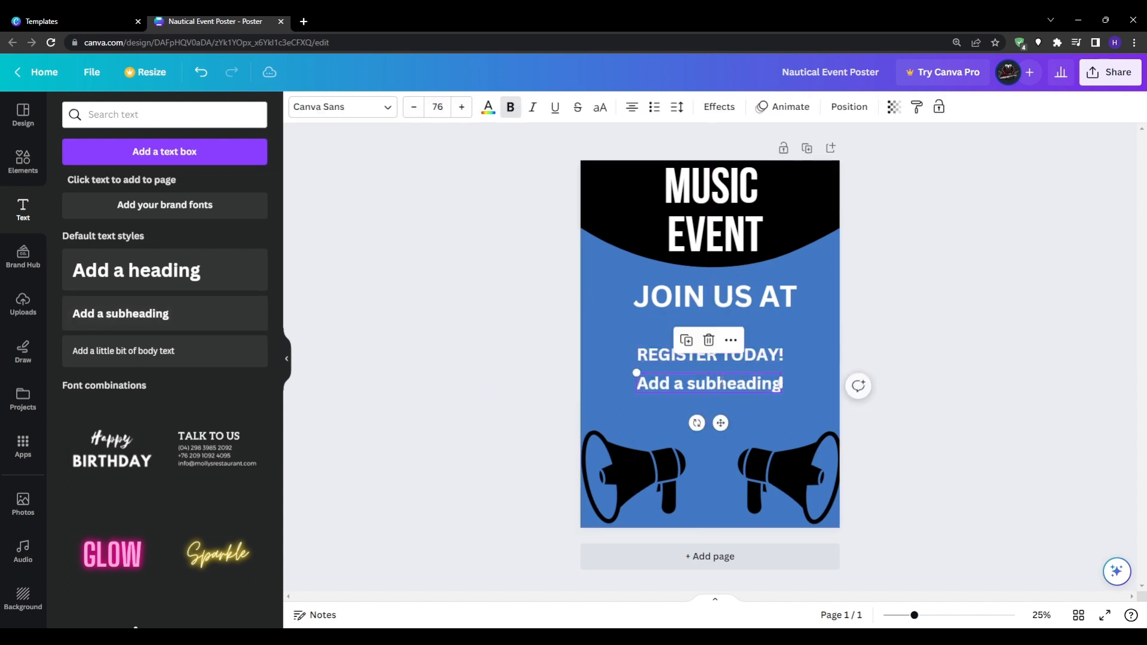
{"action": "type", "text": "website or"}
{"action": "key", "text": "BackSpace"}
{"action": "key", "text": "BackSpace"}
{"action": "key", "text": "BackSpace"}
{"action": "key", "text": "BackSpace"}
{"action": "type", "text": "/QR code"}
Step: Move REGISTER TODAY! up toward the heading, enlarge its font and shift the website/QR code text down
{"action": "left_click", "coordinate": [659, 361]}
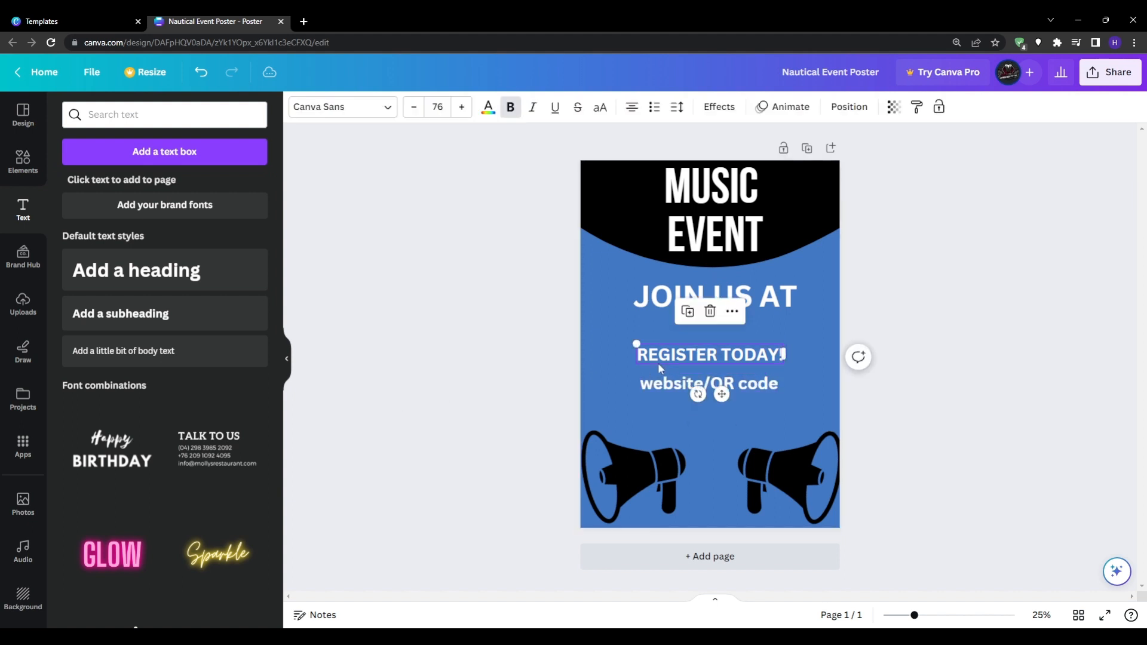
{"action": "left_click_drag", "start_coordinate": [645, 349], "coordinate": [738, 349]}
{"action": "left_click", "coordinate": [462, 108]}
{"action": "left_click", "coordinate": [461, 107]}
{"action": "left_click", "coordinate": [462, 108]}
{"action": "left_click", "coordinate": [462, 108]}
{"action": "triple_click", "coordinate": [461, 108]}
{"action": "left_click_drag", "start_coordinate": [733, 384], "coordinate": [735, 405]}
{"action": "left_click", "coordinate": [887, 394]}
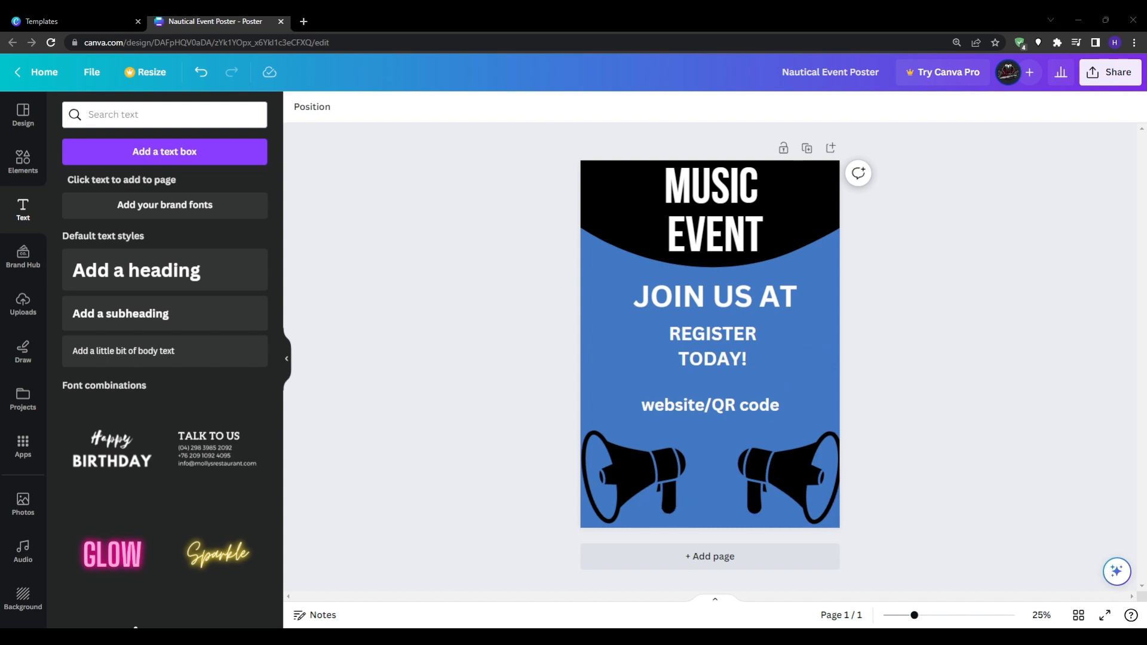
Step: Try several style effects on the MUSIC EVENT title, including Shadow, Lift, Neon with lower intensity, and Background
{"action": "left_click", "coordinate": [678, 192]}
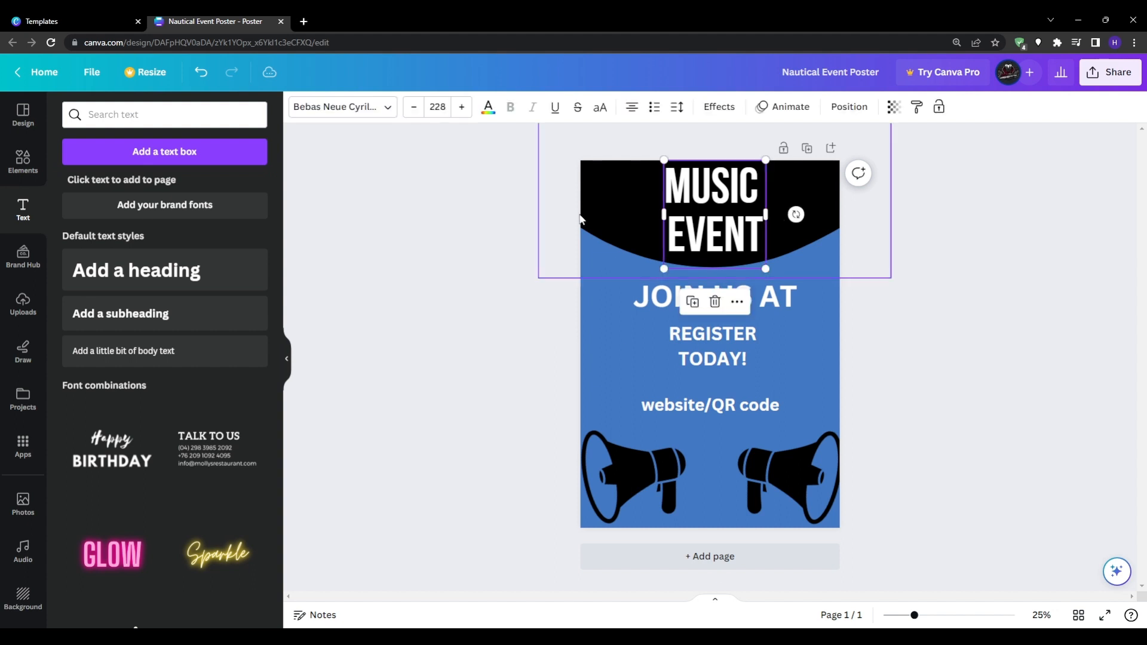
{"action": "left_click", "coordinate": [718, 106]}
{"action": "left_click", "coordinate": [166, 191]}
{"action": "left_click", "coordinate": [227, 192]}
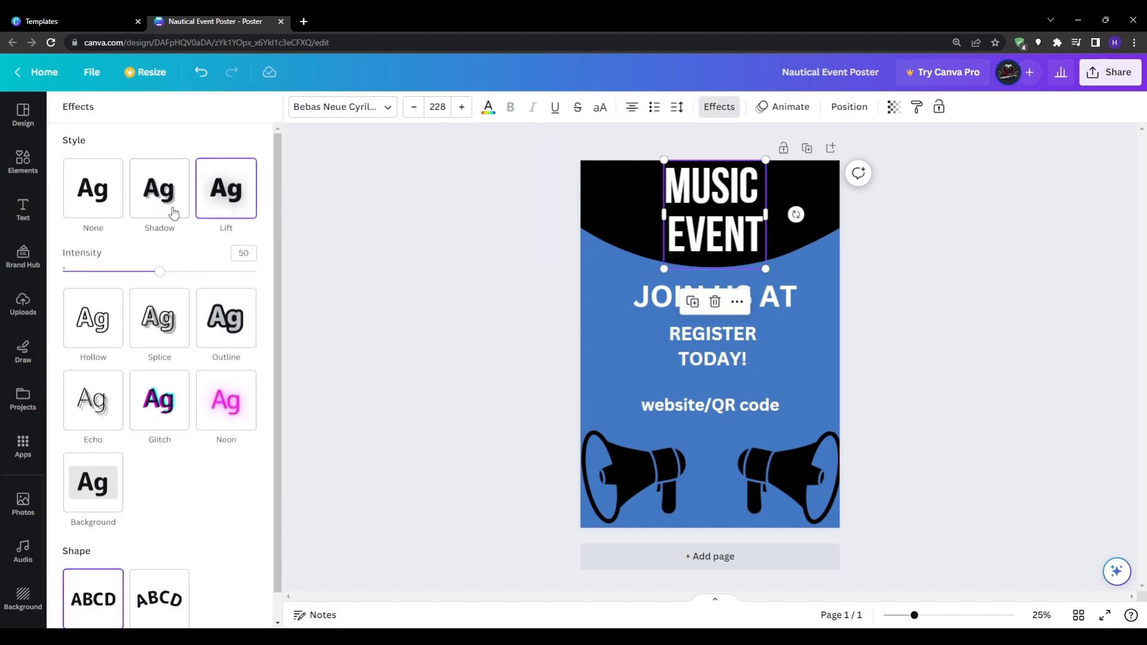
{"action": "left_click", "coordinate": [158, 189]}
{"action": "scroll", "coordinate": [88, 401], "scroll_direction": "down", "scroll_amount": 1}
{"action": "left_click", "coordinate": [88, 400]}
{"action": "left_click", "coordinate": [159, 371]}
{"action": "left_click", "coordinate": [226, 326]}
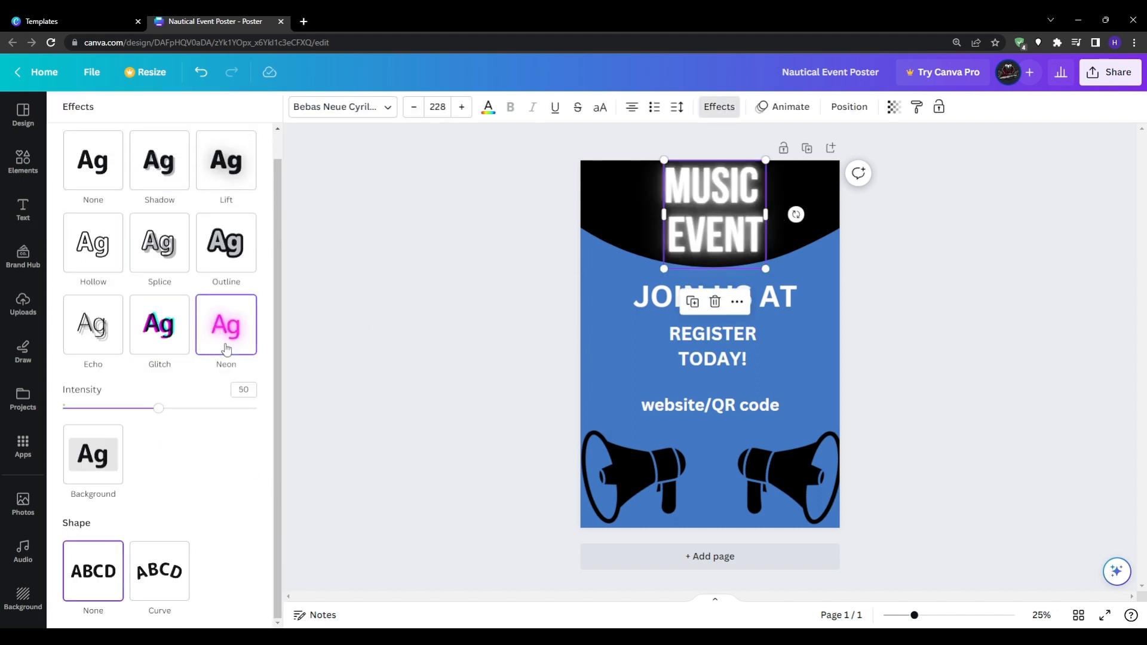
{"action": "left_click_drag", "start_coordinate": [161, 411], "coordinate": [90, 410]}
{"action": "left_click", "coordinate": [93, 454]}
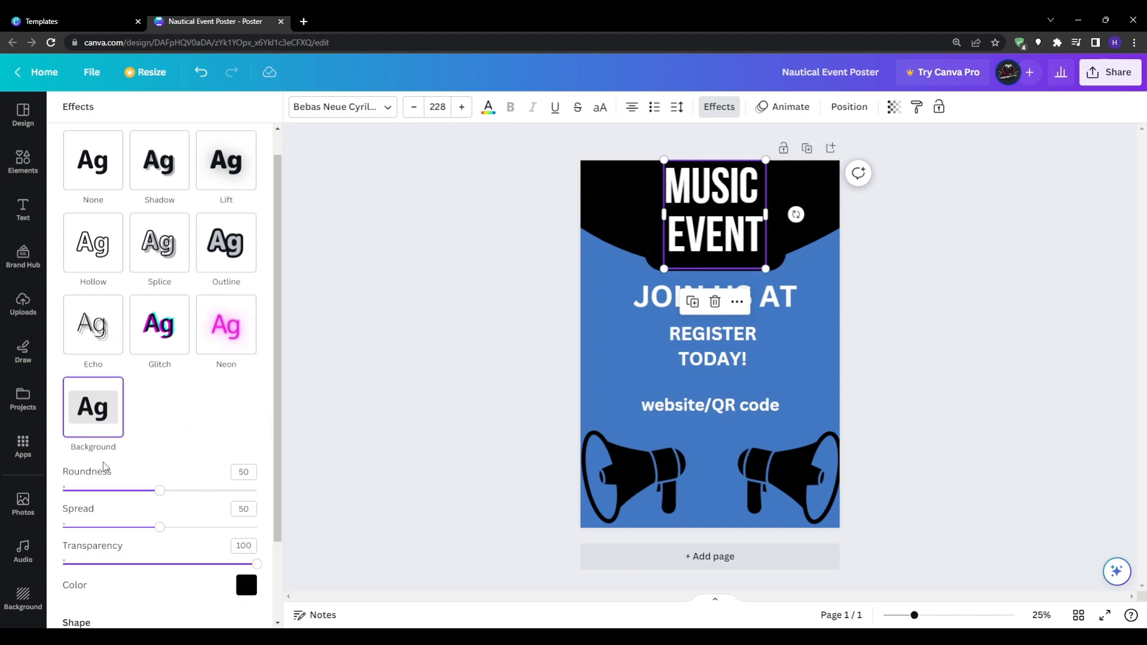
Step: Apply the Outline effect to the MUSIC EVENT title
{"action": "scroll", "coordinate": [119, 468], "scroll_direction": "down", "scroll_amount": 2}
{"action": "scroll", "coordinate": [177, 433], "scroll_direction": "up", "scroll_amount": 2}
{"action": "left_click", "coordinate": [224, 262]}
{"action": "left_click", "coordinate": [313, 373]}
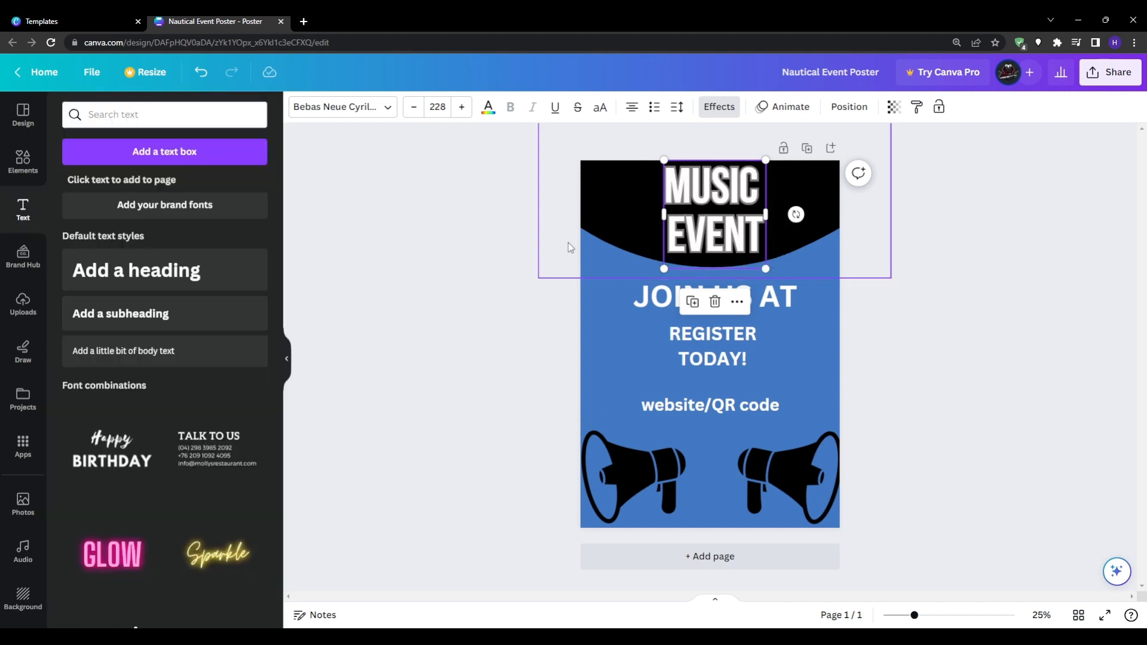
{"action": "left_click", "coordinate": [374, 321]}
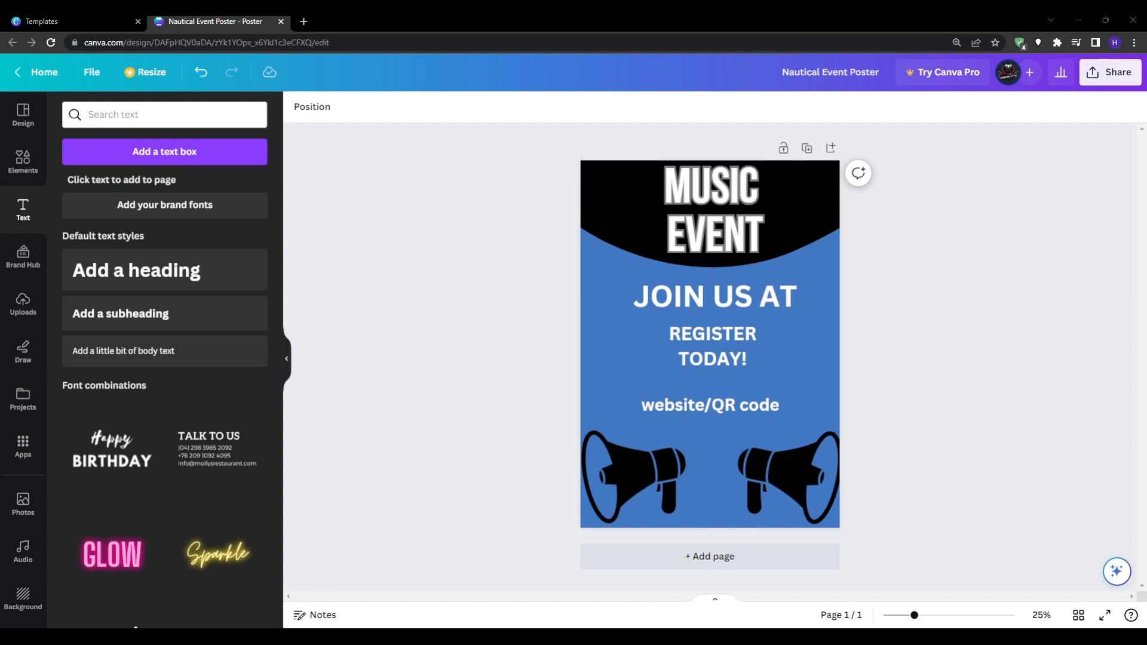
Step: Open the design's download options and choose JPG as the file type
{"action": "left_click", "coordinate": [1112, 78]}
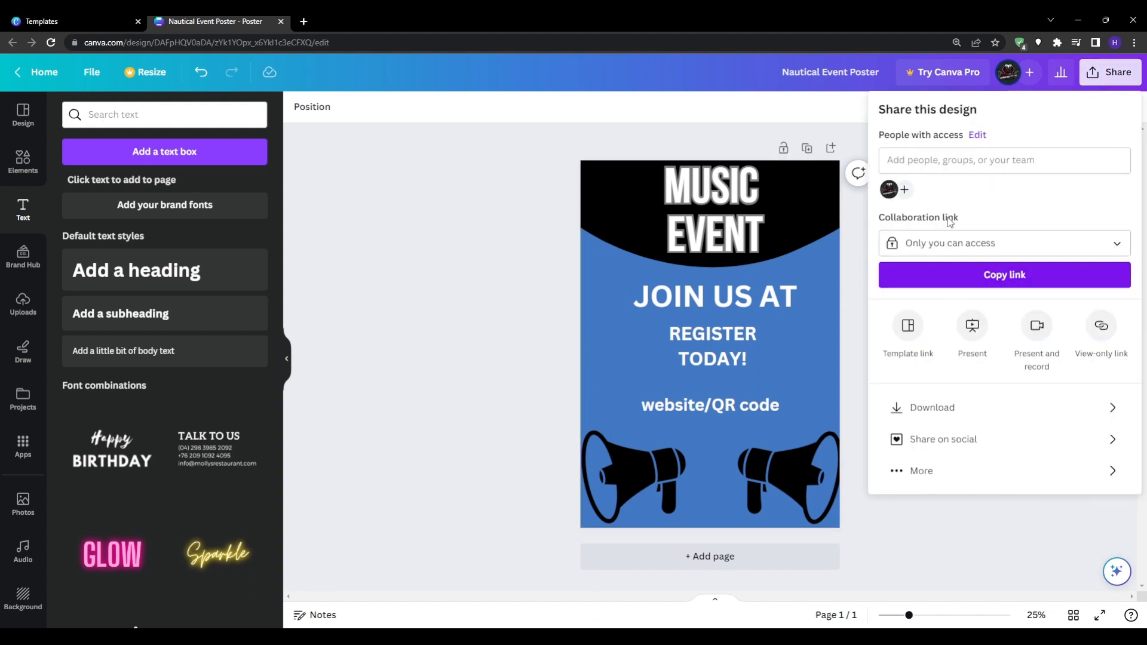
{"action": "left_click", "coordinate": [933, 406]}
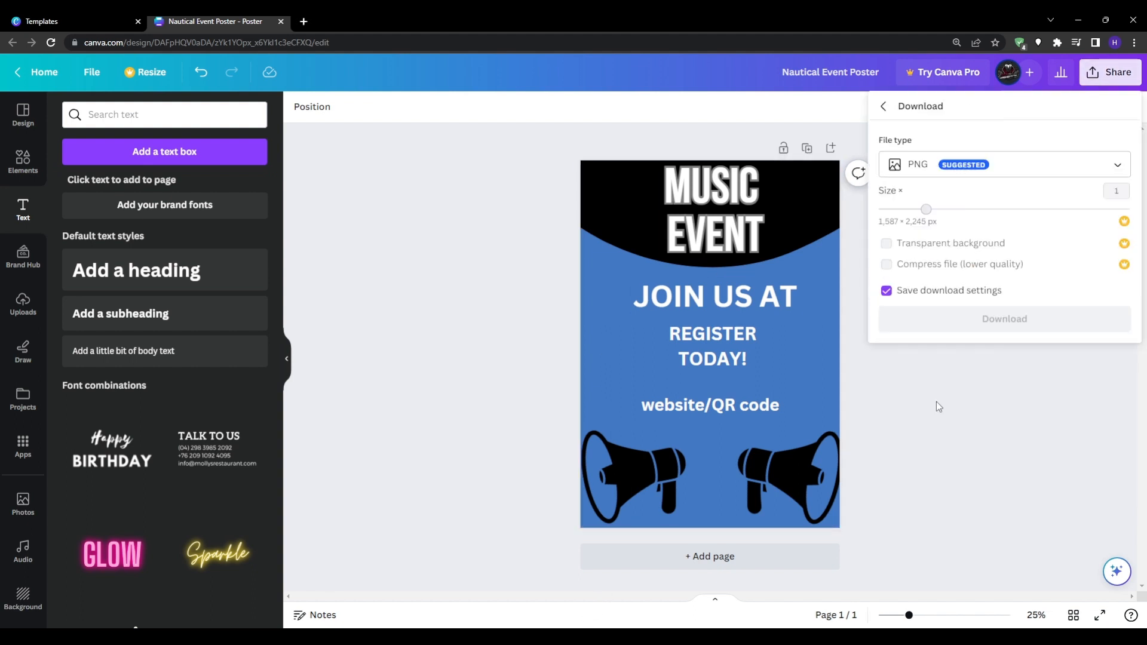
{"action": "left_click", "coordinate": [975, 175]}
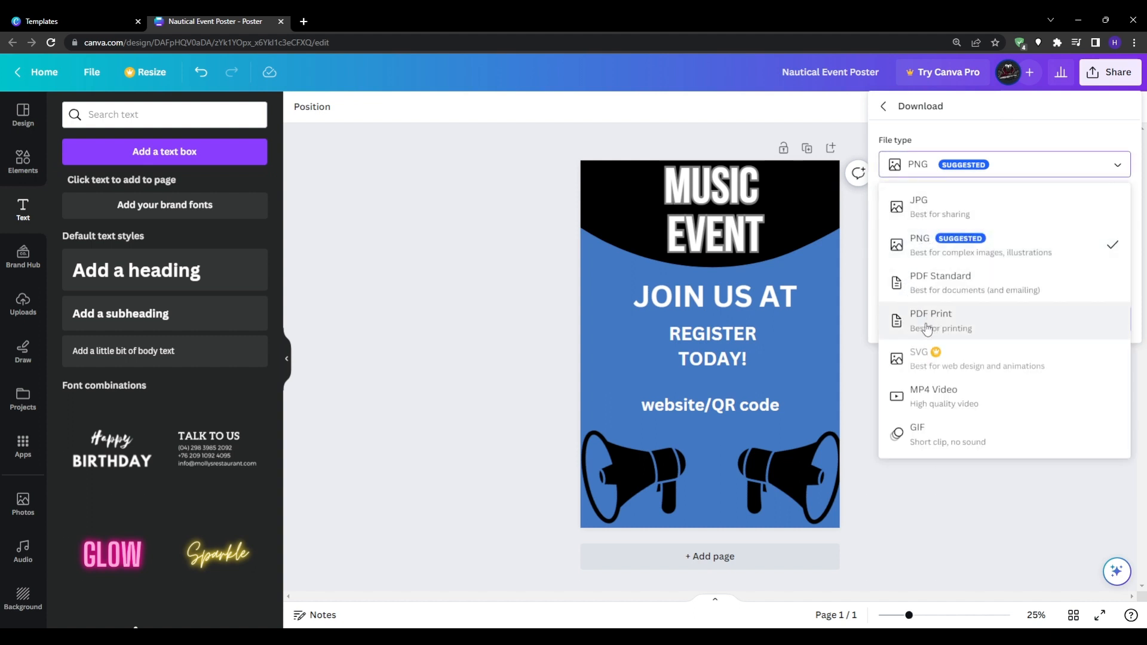
{"action": "left_click", "coordinate": [918, 206]}
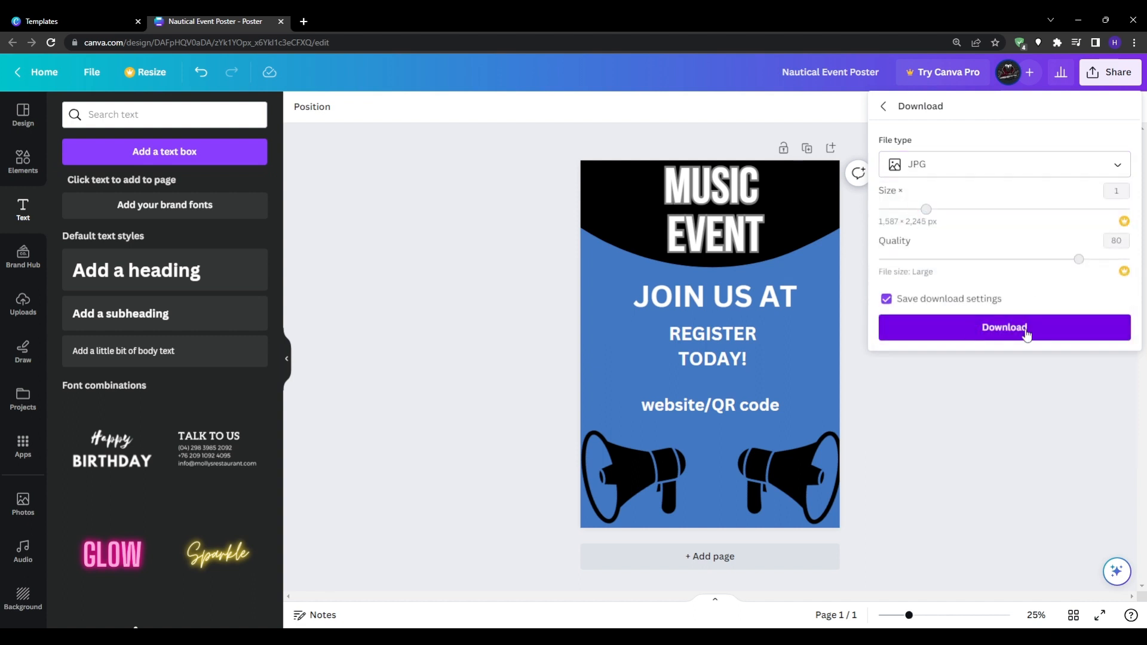
{"action": "left_click", "coordinate": [443, 349]}
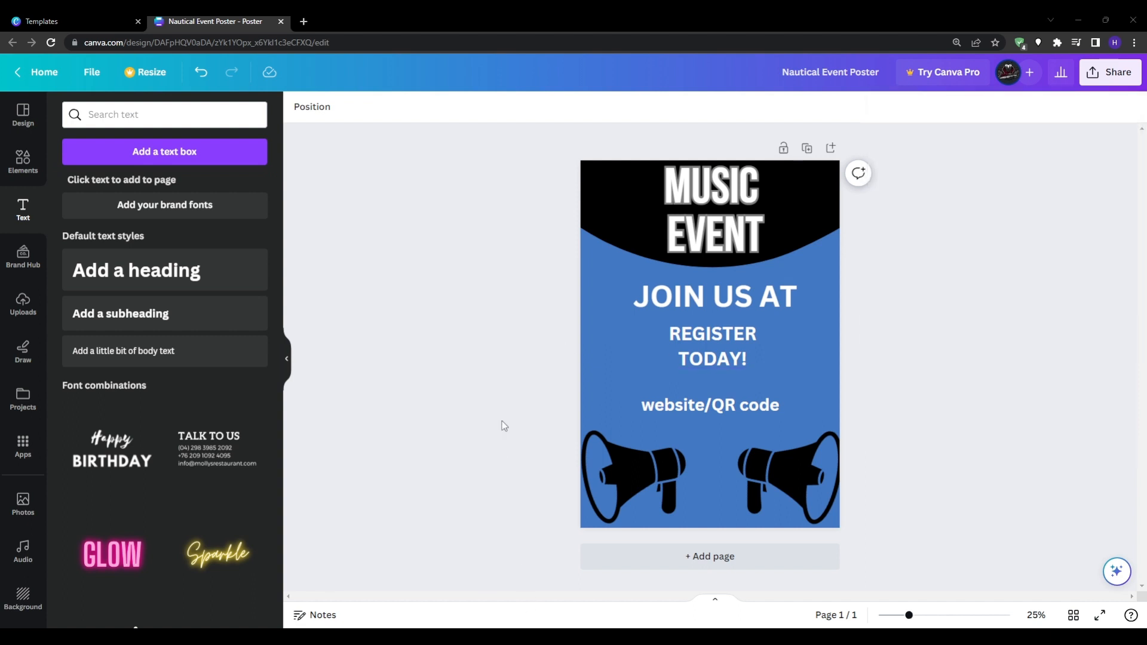